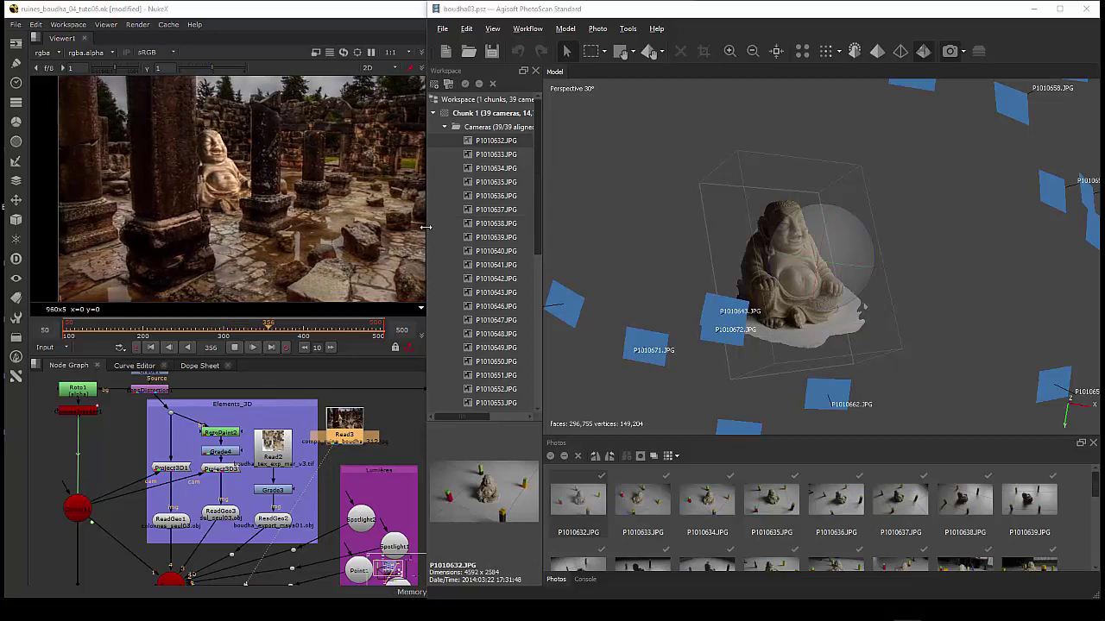
# Step: Widen the PhotoScan window to the full screen width and create a new empty project
pyautogui.moveTo(426, 227); pyautogui.dragTo(5, 230)
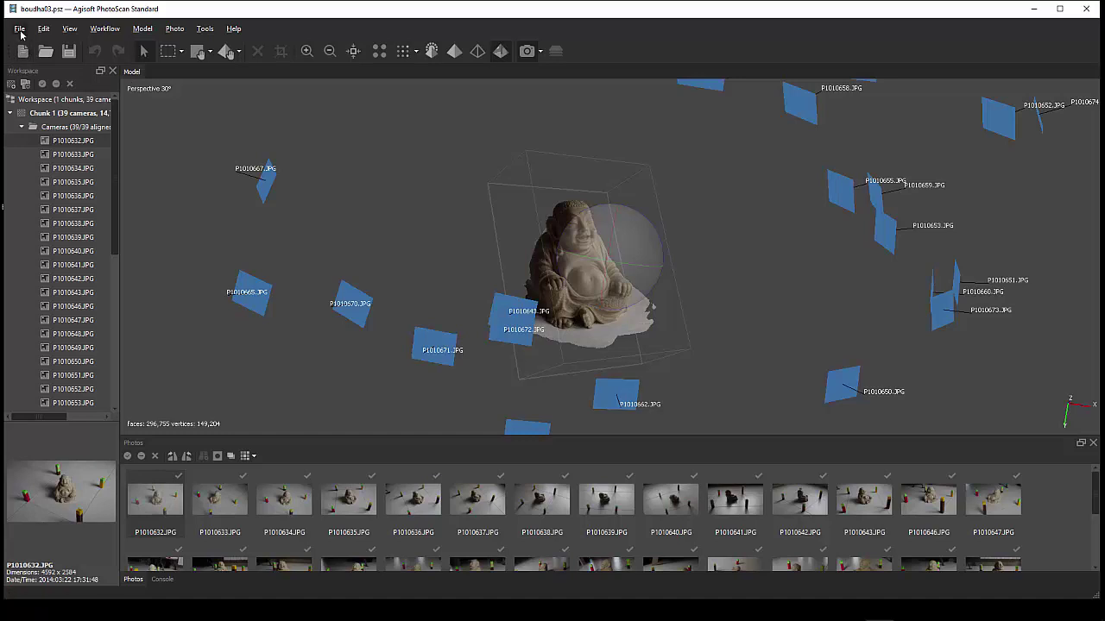
pyautogui.click(20, 31)
pyautogui.press('Escape')
pyautogui.hotkey('ctrl', 'n')
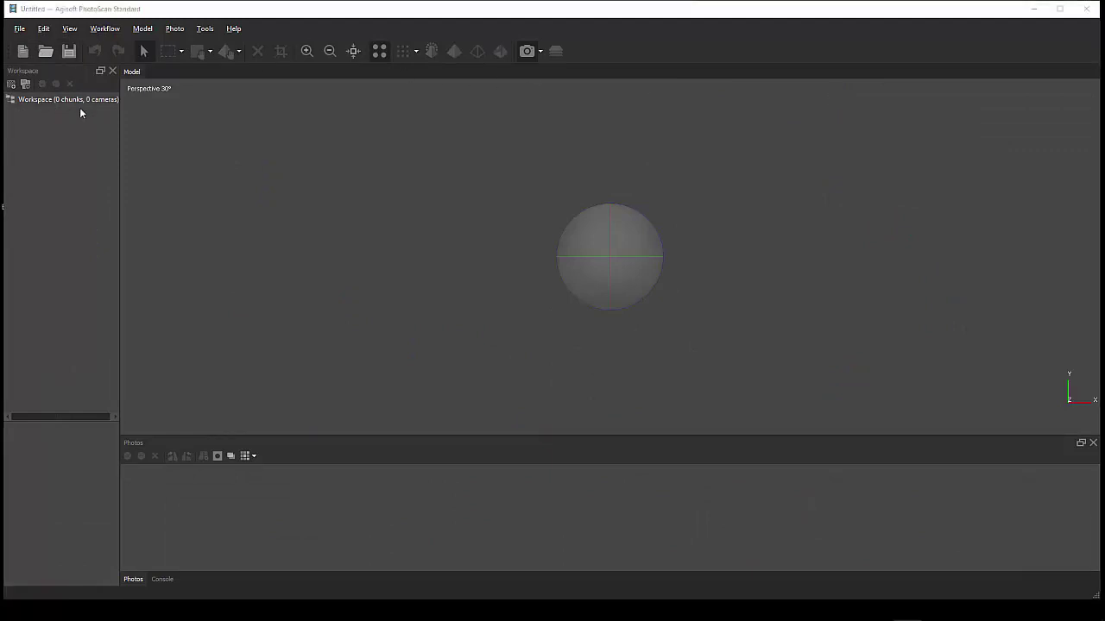
pyautogui.click(26, 31)
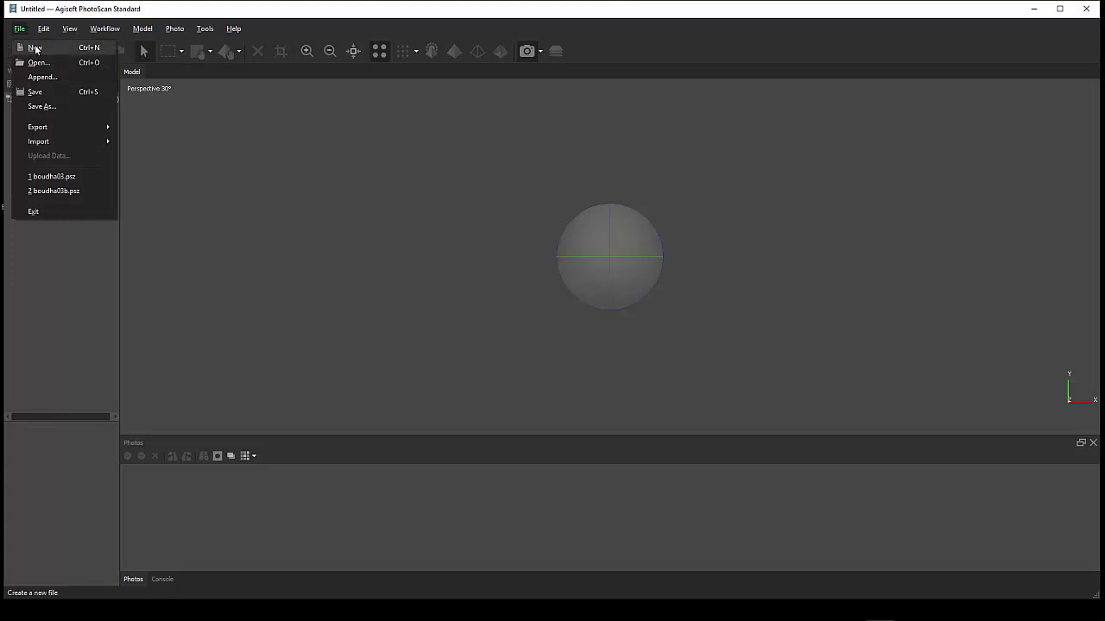
# Step: Add the single photo P1010632.JPG from the image_input_boudha folder to the project
pyautogui.moveTo(96, 31)
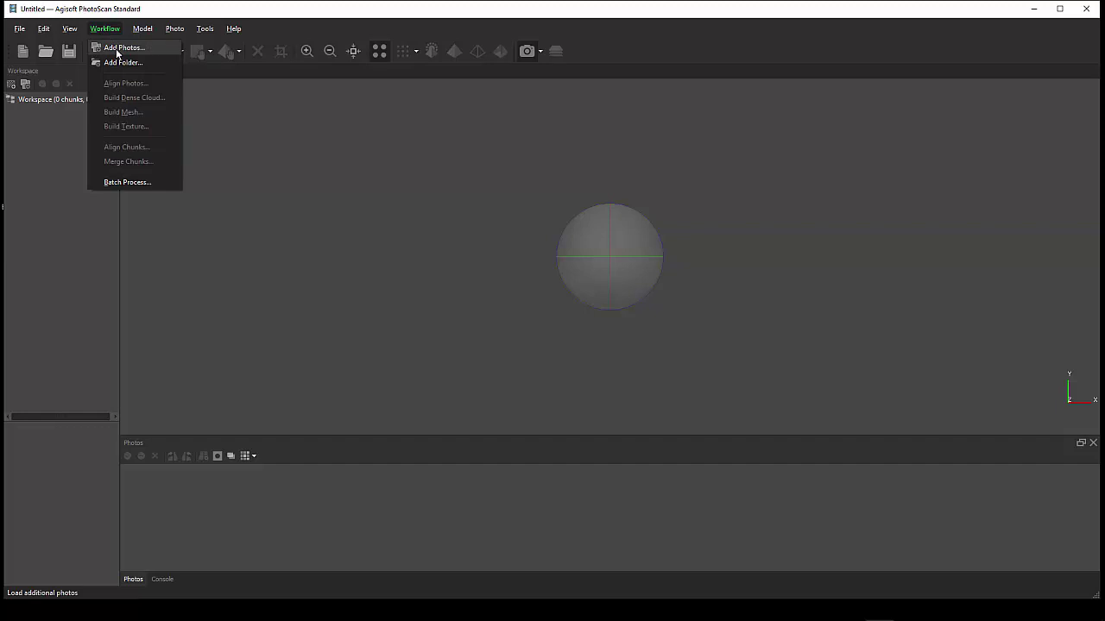
pyautogui.click(116, 49)
pyautogui.click(184, 97)
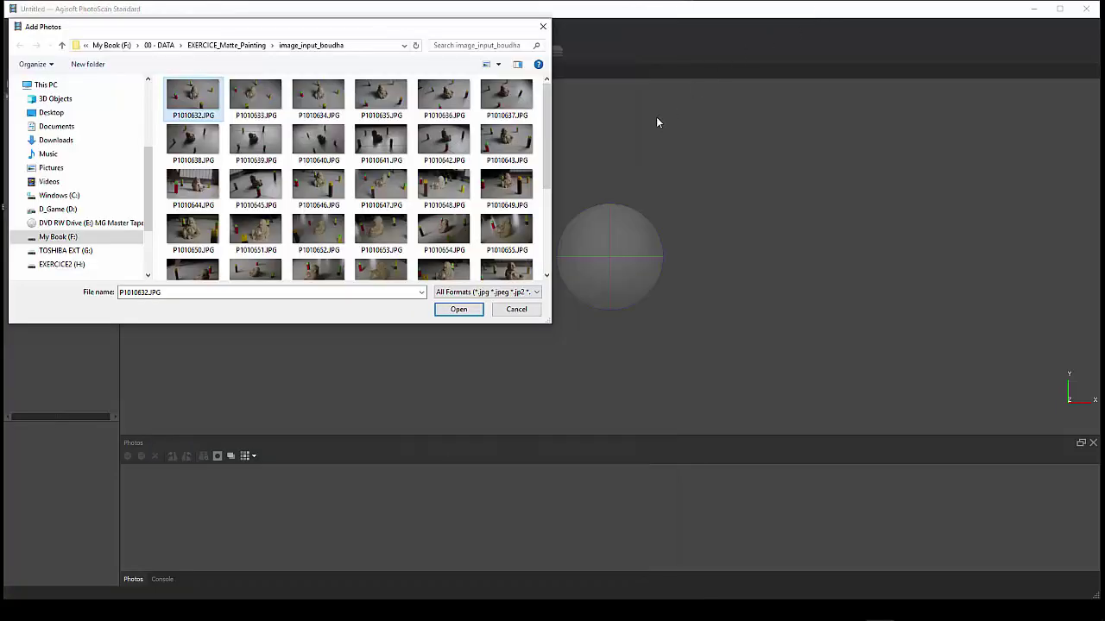
pyautogui.click(457, 310)
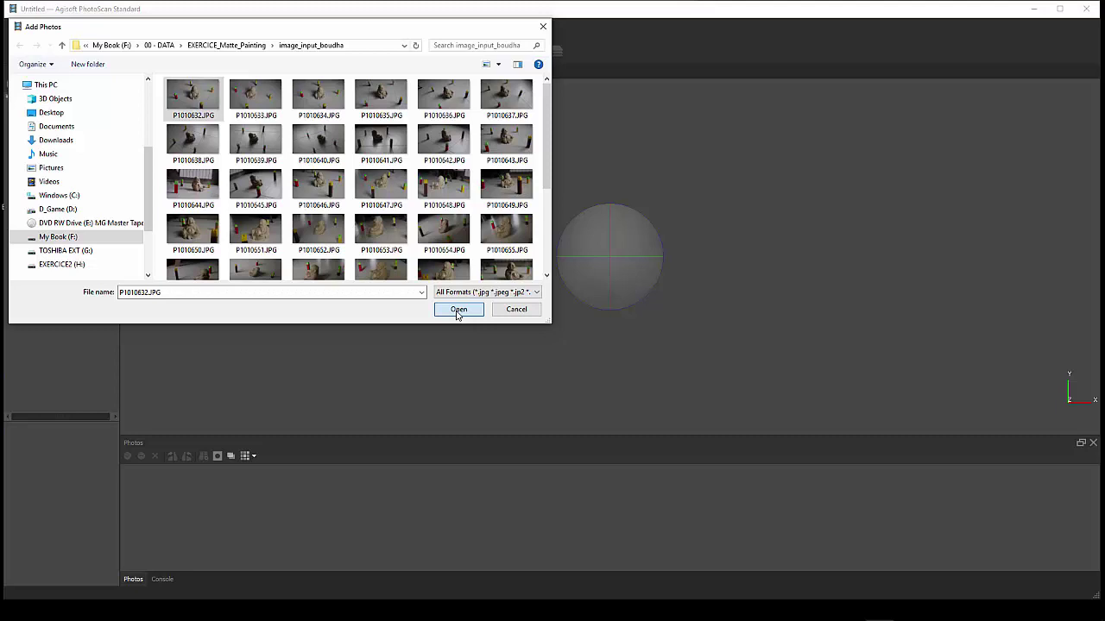
pyautogui.click(458, 311)
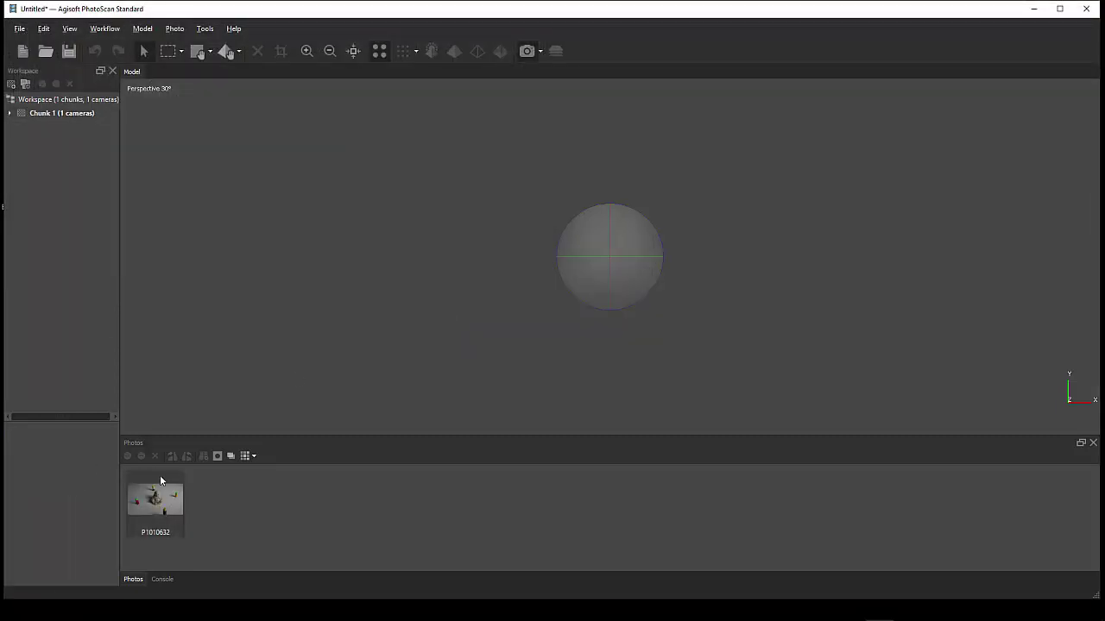
# Step: Replace the single photo with all photos from P1010632.JPG to P1010674.JPG in the image_input_boudha folder
pyautogui.click(166, 507)
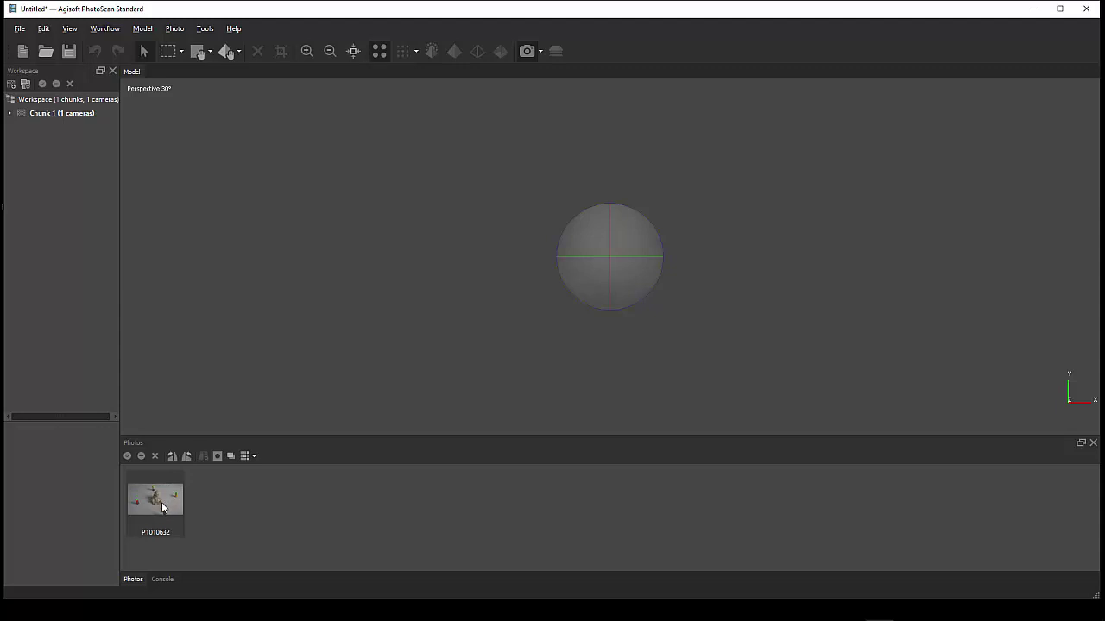
pyautogui.rightClick(162, 508)
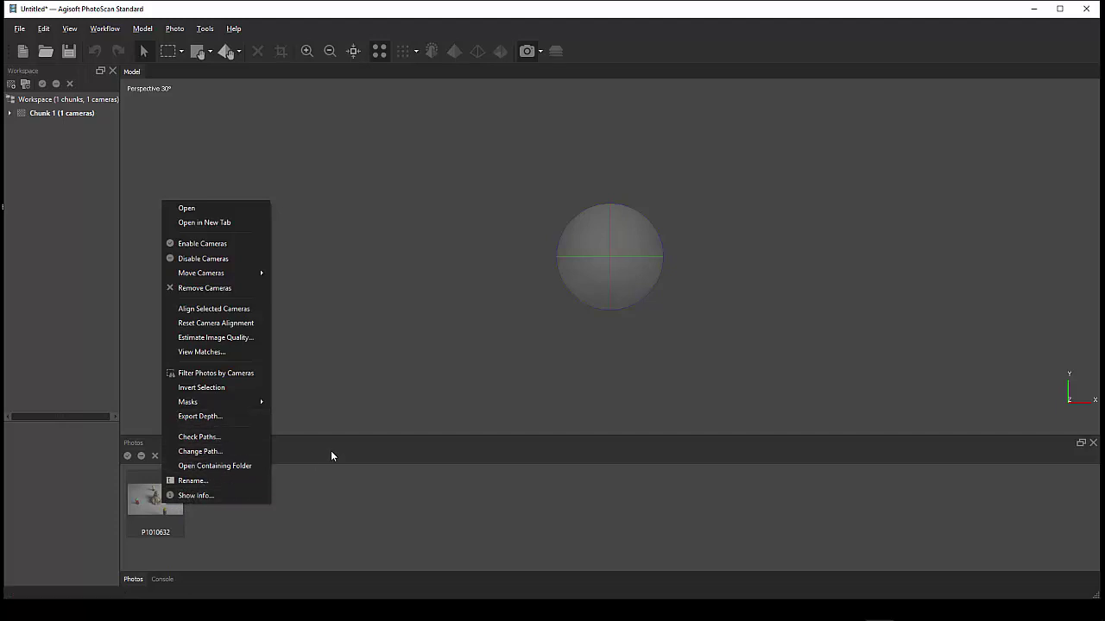
pyautogui.click(221, 483)
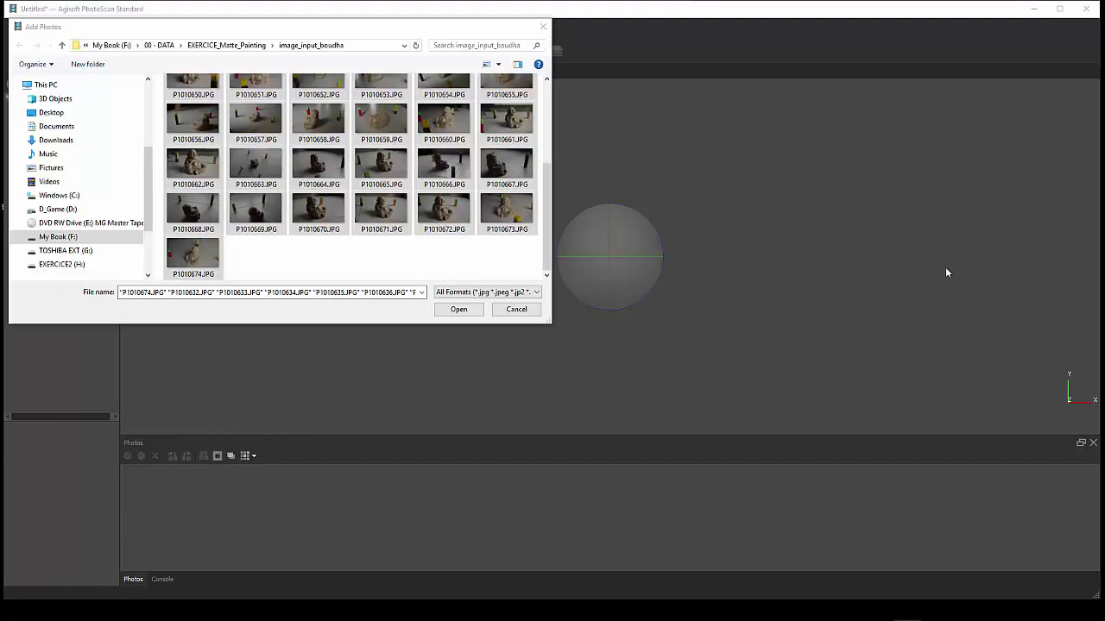
pyautogui.click(469, 310)
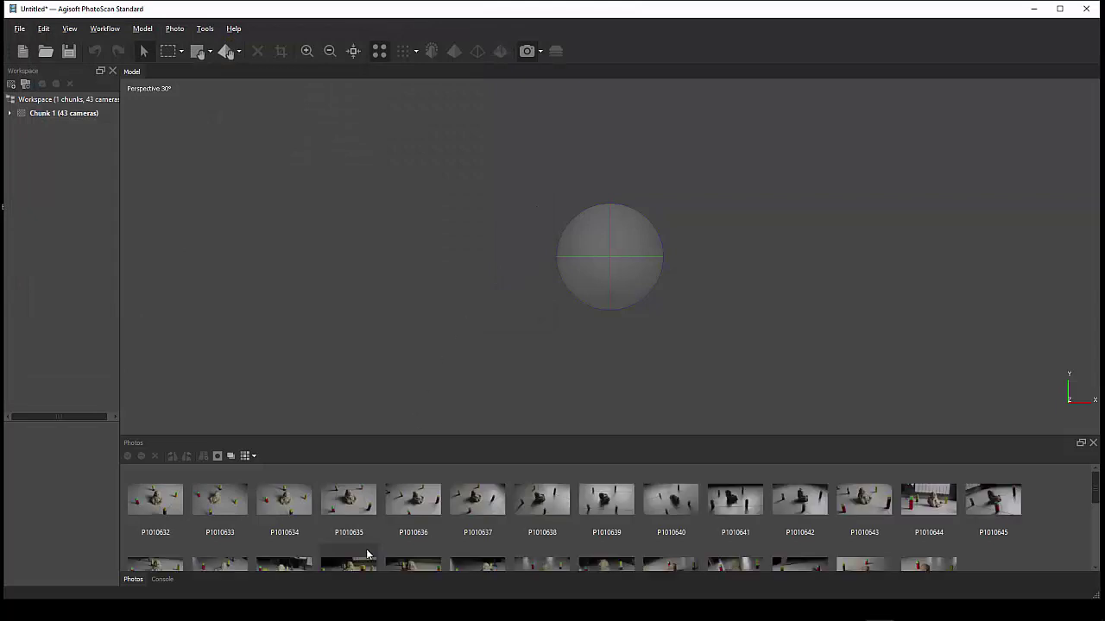
# Step: Examine how the statue was photographed from different angles in P1010632, P1010644, P1010641, P1010643 and P1010637 to P1010640
pyautogui.doubleClick(171, 507)
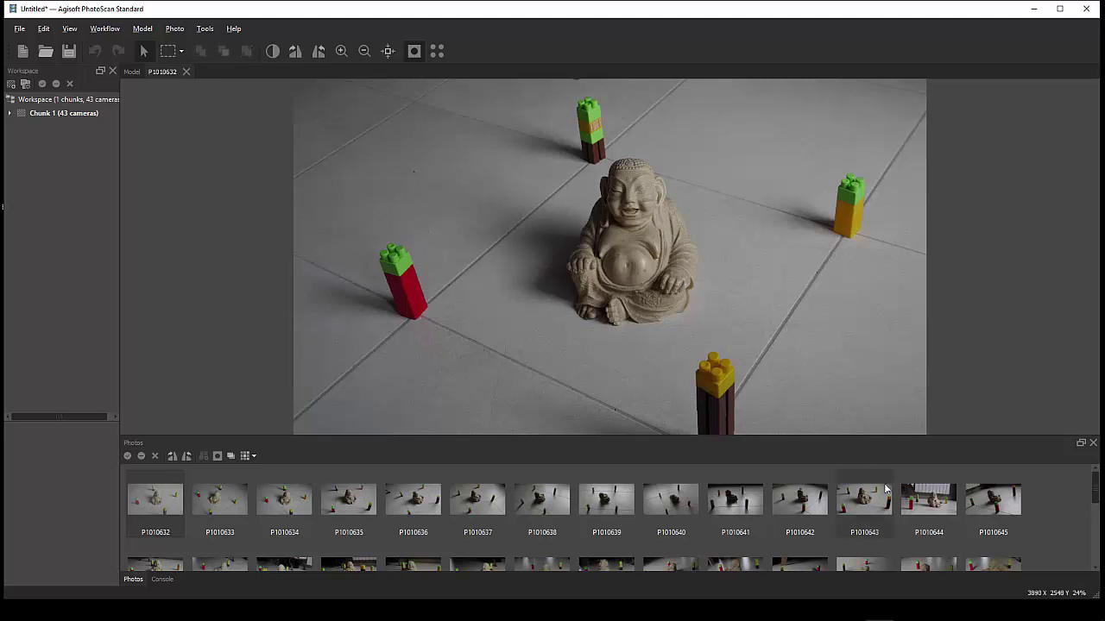
pyautogui.doubleClick(919, 505)
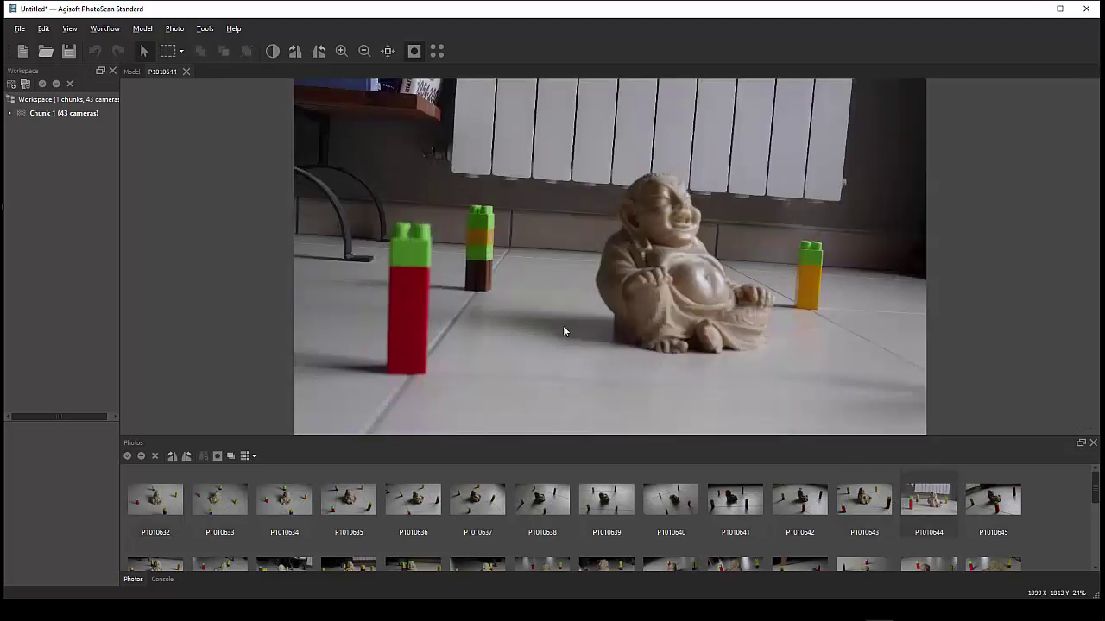
pyautogui.doubleClick(732, 502)
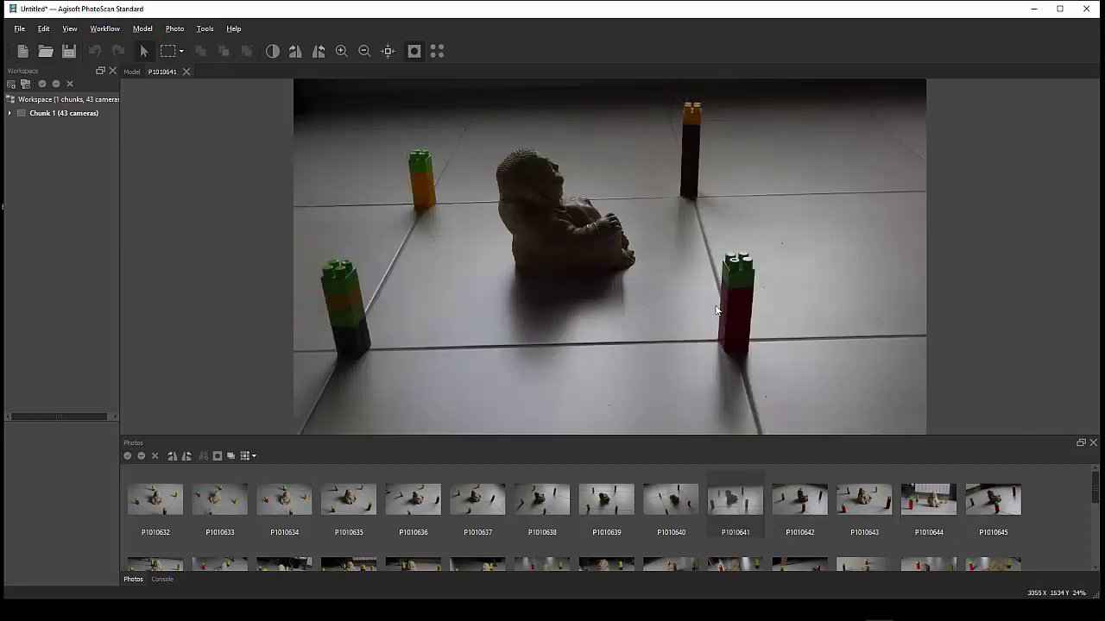
pyautogui.doubleClick(854, 508)
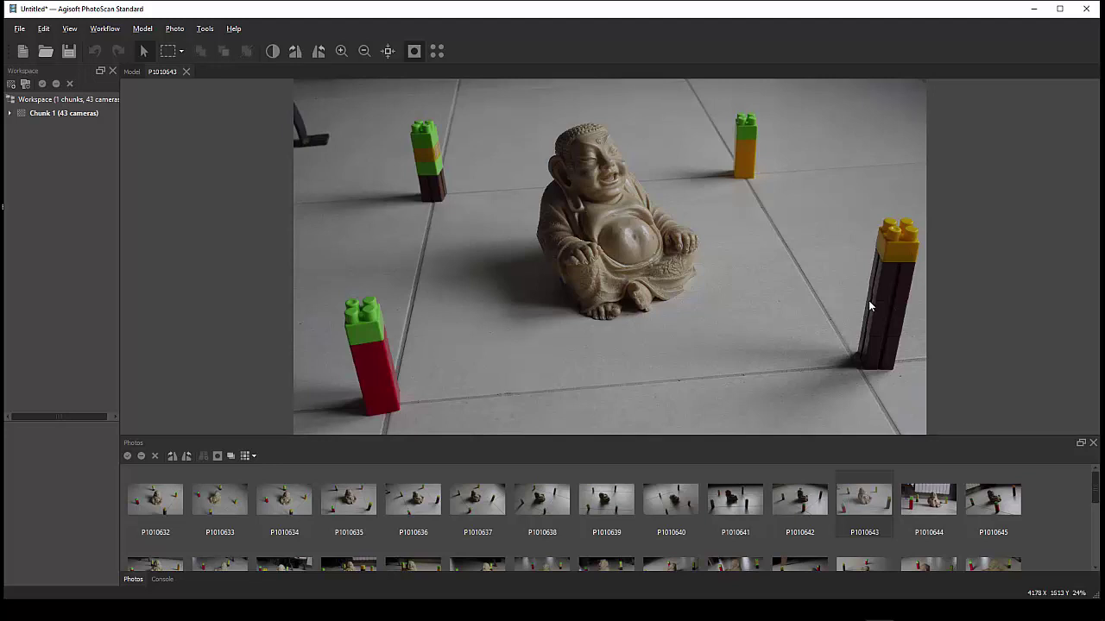
pyautogui.doubleClick(437, 514)
pyautogui.doubleClick(468, 509)
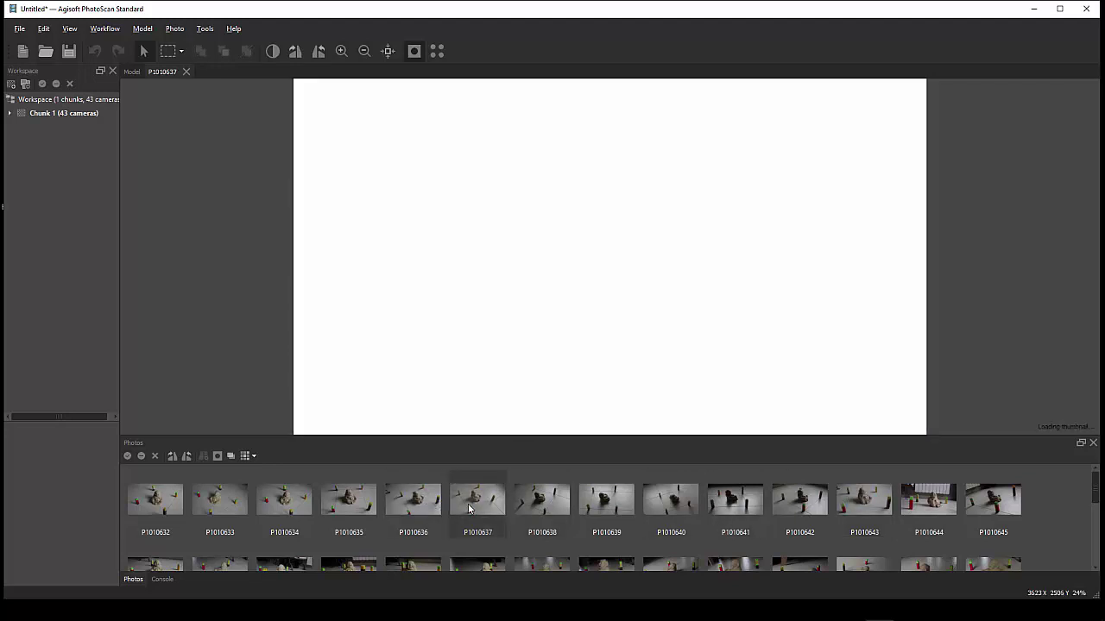
pyautogui.doubleClick(551, 508)
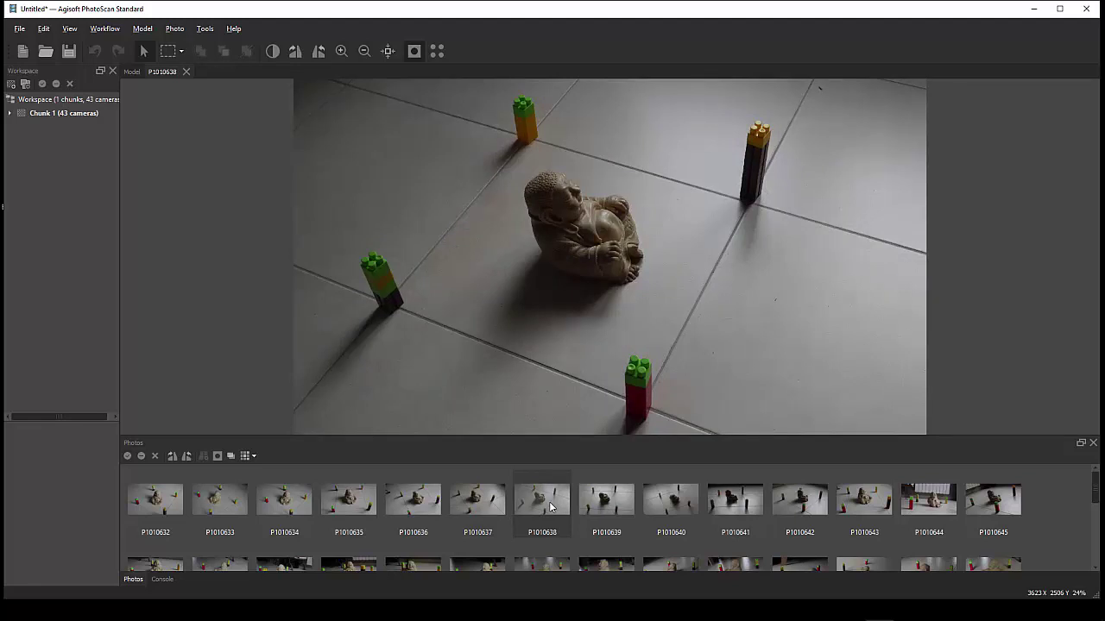
pyautogui.doubleClick(607, 508)
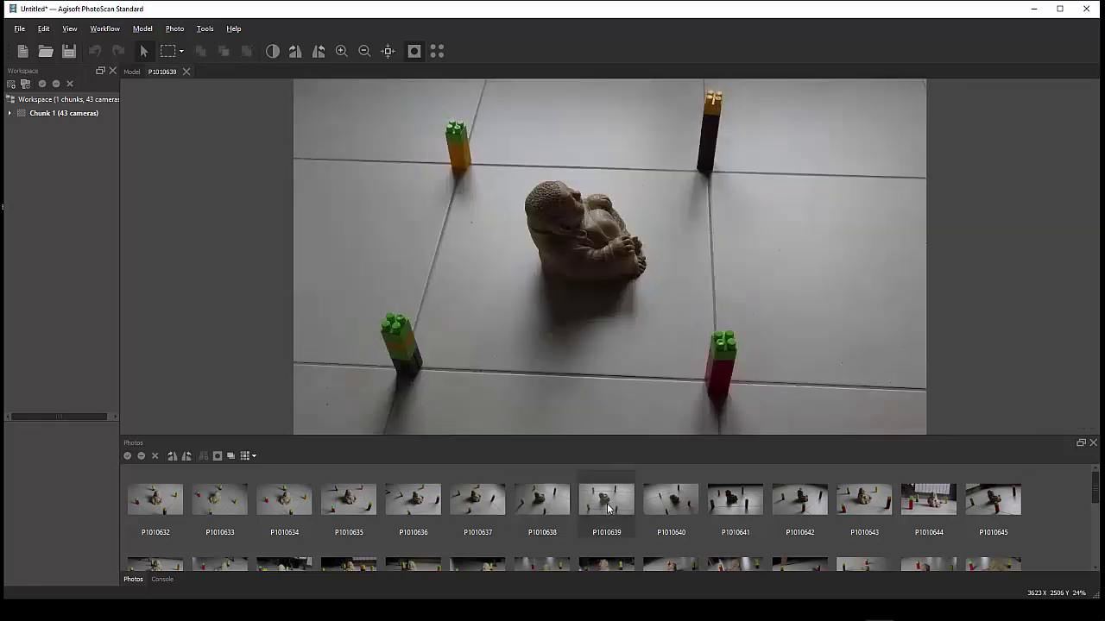
pyautogui.click(690, 510)
pyautogui.doubleClick(690, 510)
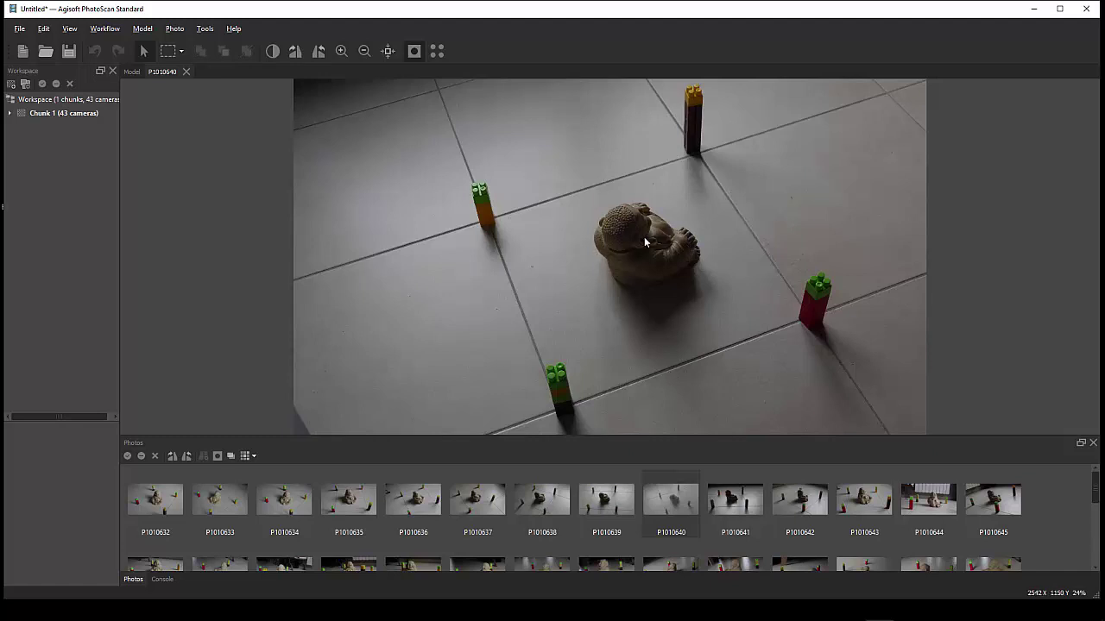
pyautogui.doubleClick(177, 500)
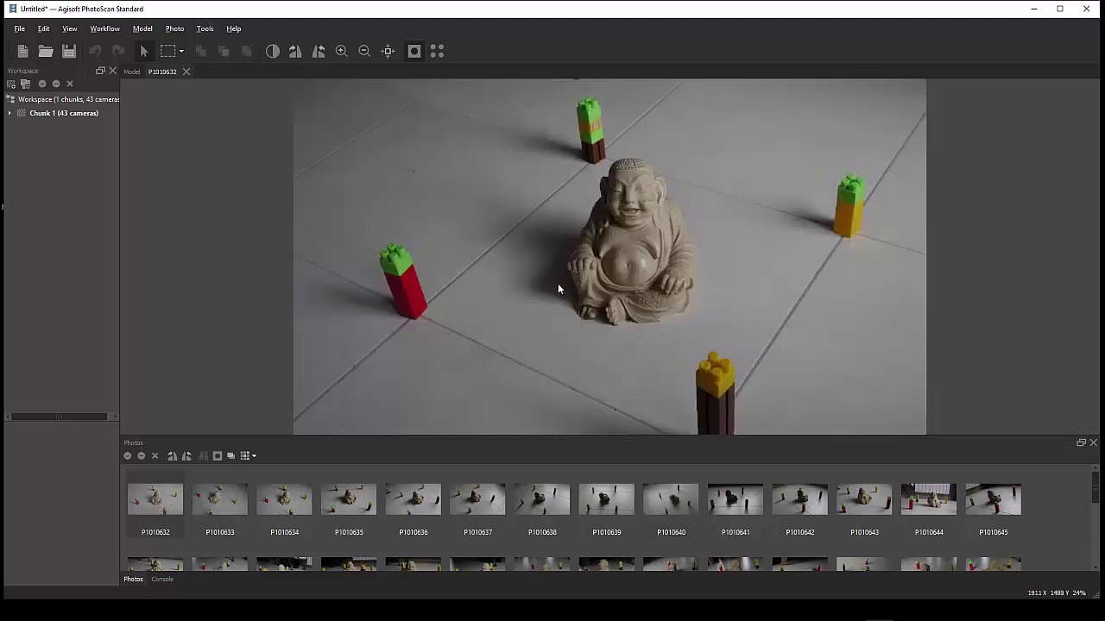
# Step: Expand Chunk 1 and its camera list, widen the workspace area, and review the imported photo entries
pyautogui.click(9, 114)
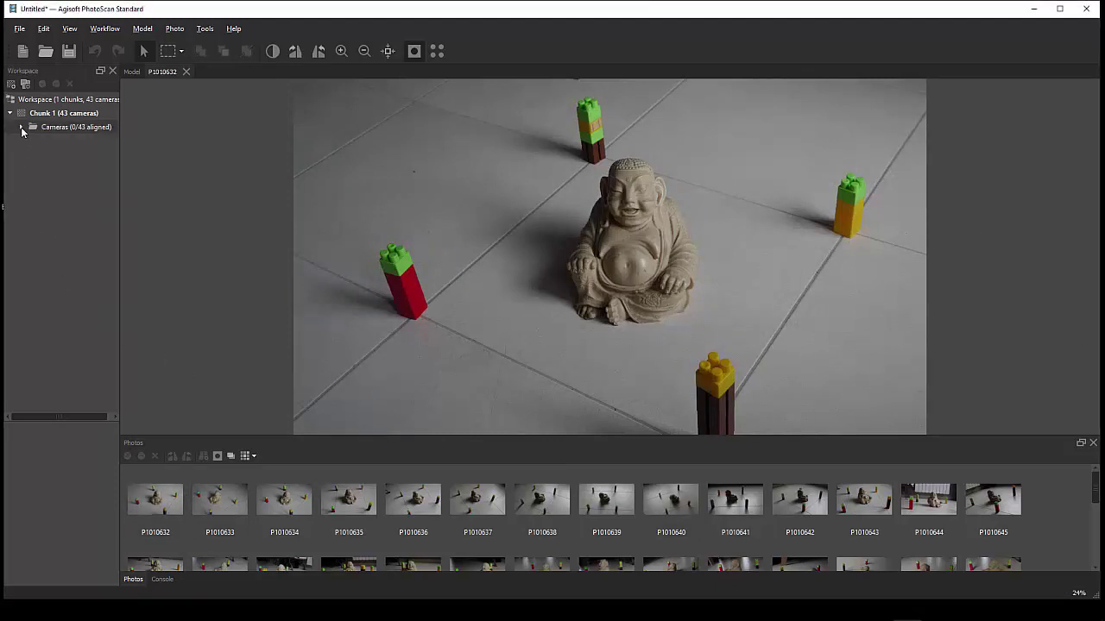
pyautogui.click(22, 126)
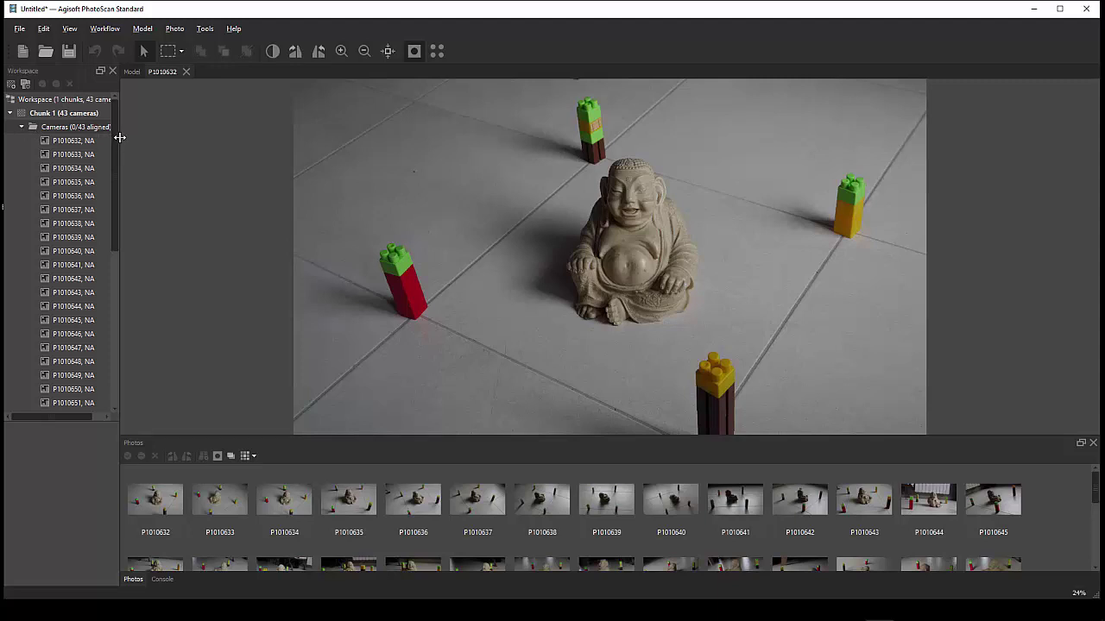
pyautogui.moveTo(119, 137); pyautogui.dragTo(140, 141)
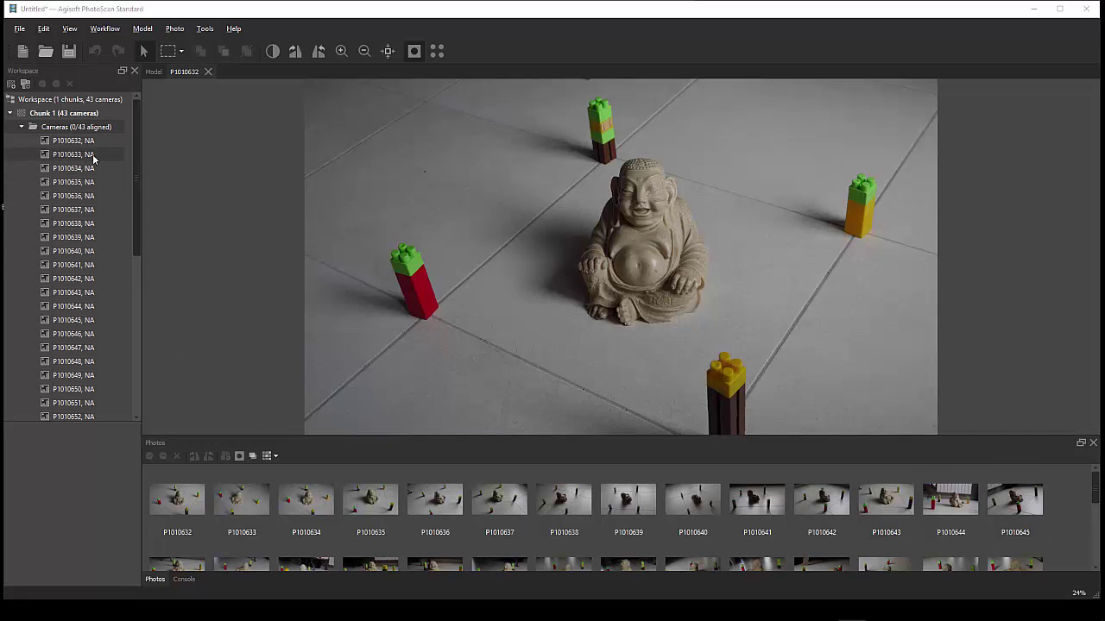
pyautogui.click(136, 320)
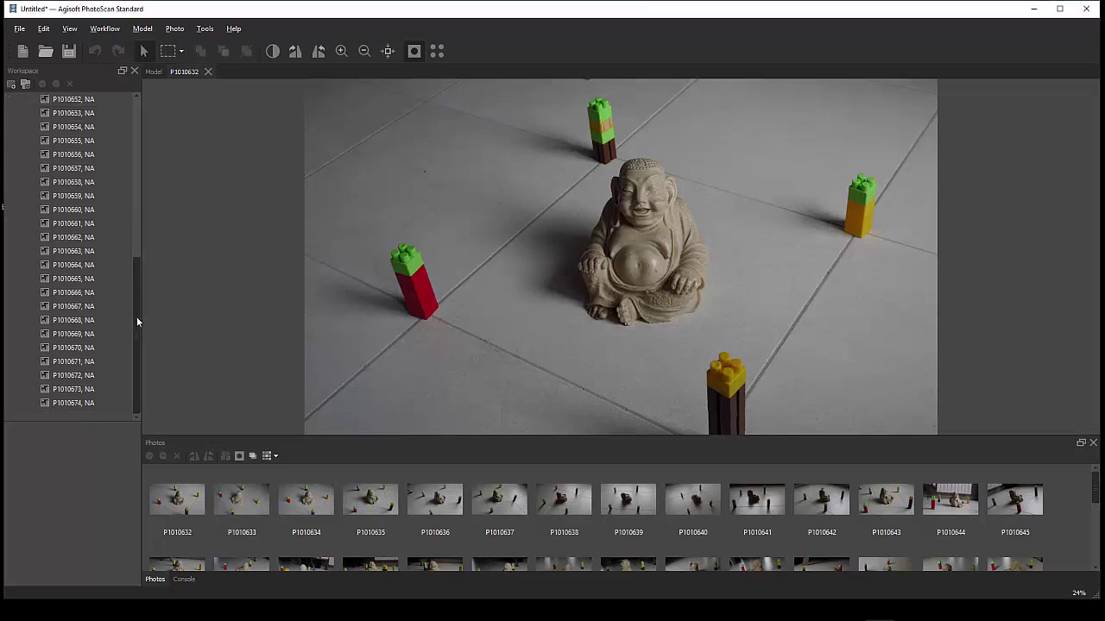
pyautogui.scroll(7, 129, 243)
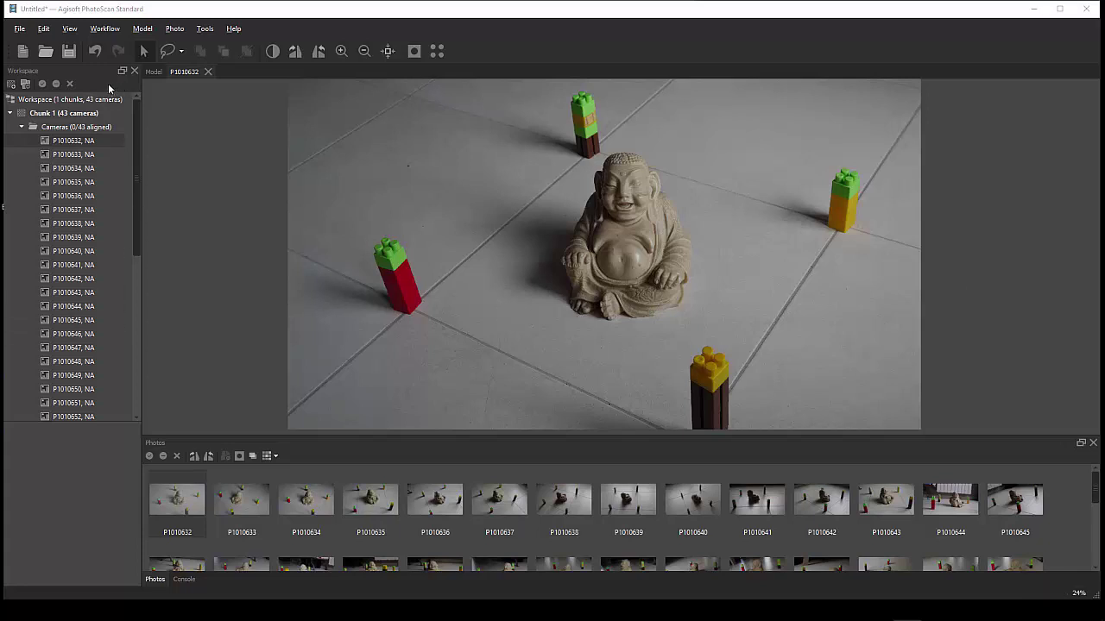
# Step: Align all the photos with High accuracy and generic preselection
pyautogui.click(106, 29)
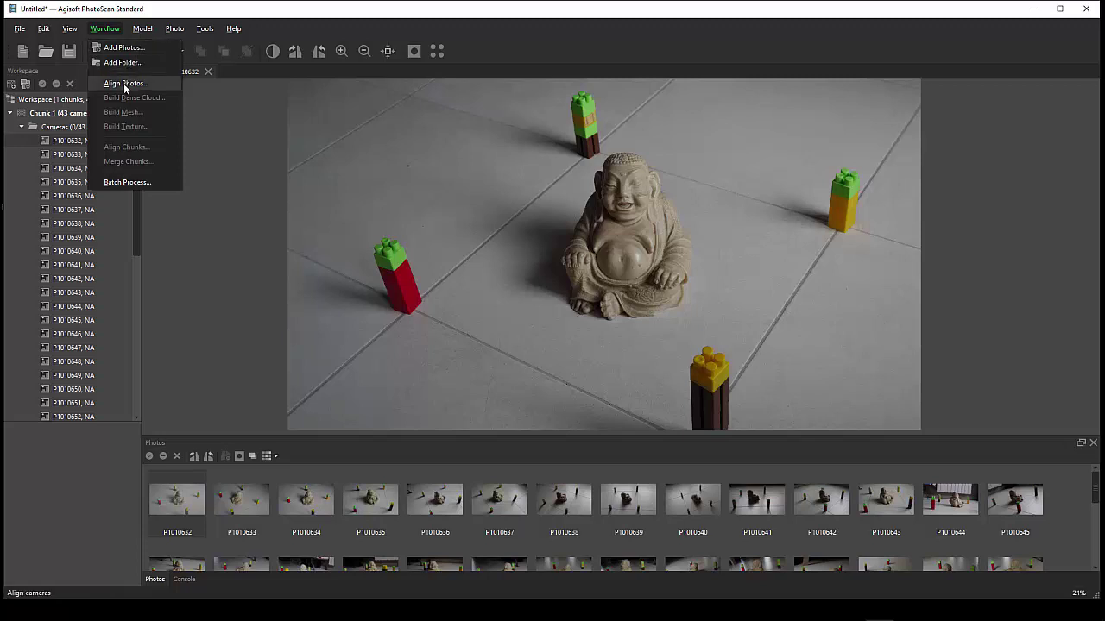
pyautogui.click(67, 134)
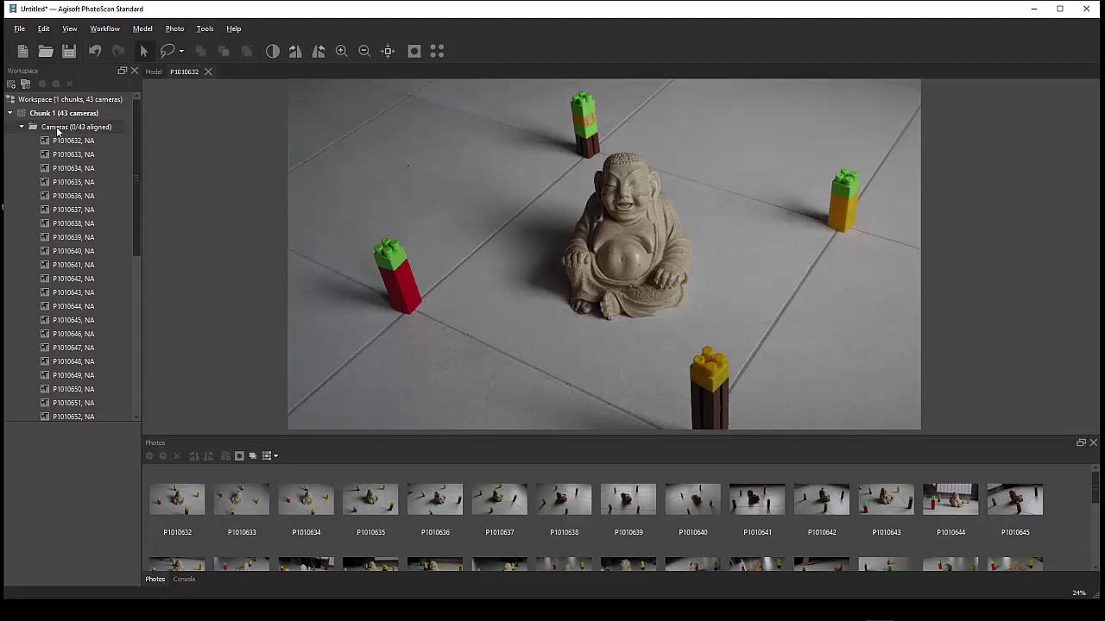
pyautogui.click(105, 31)
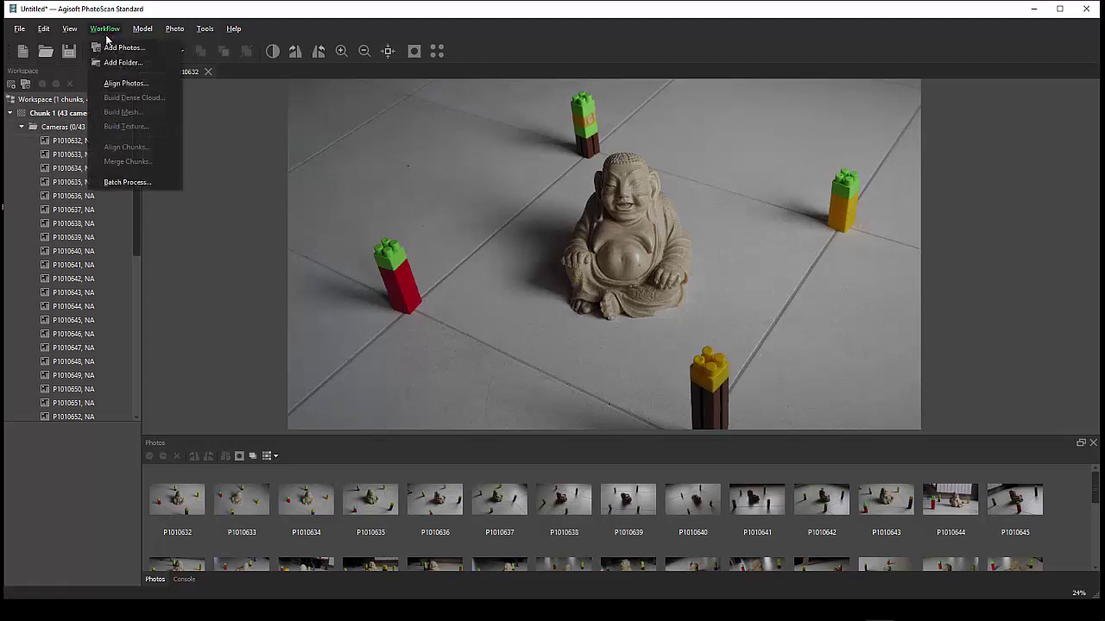
pyautogui.click(126, 84)
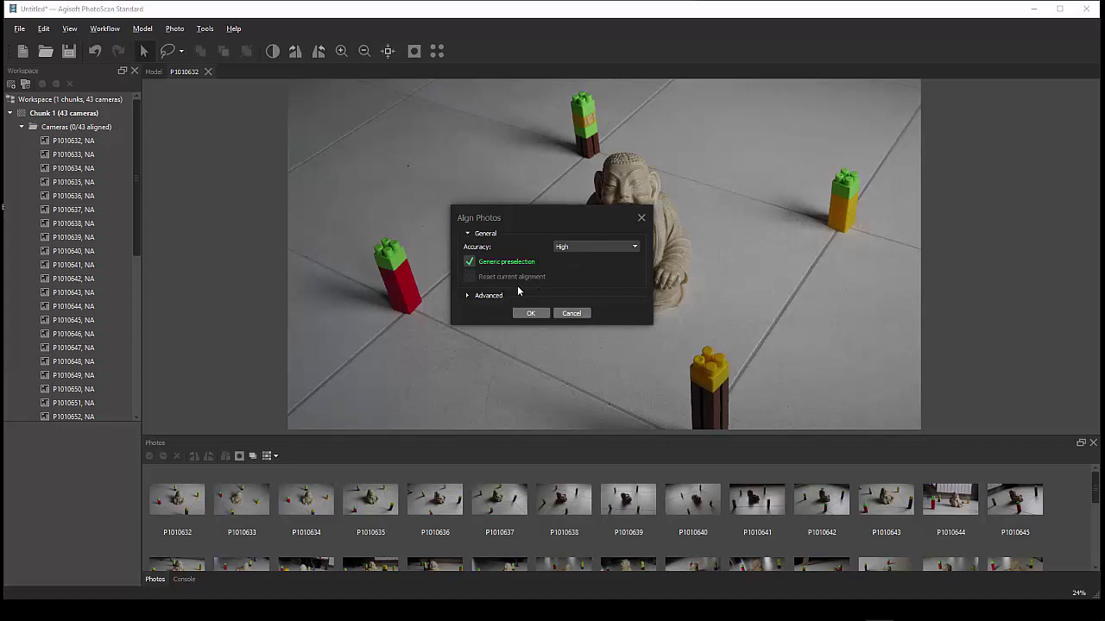
pyautogui.click(468, 297)
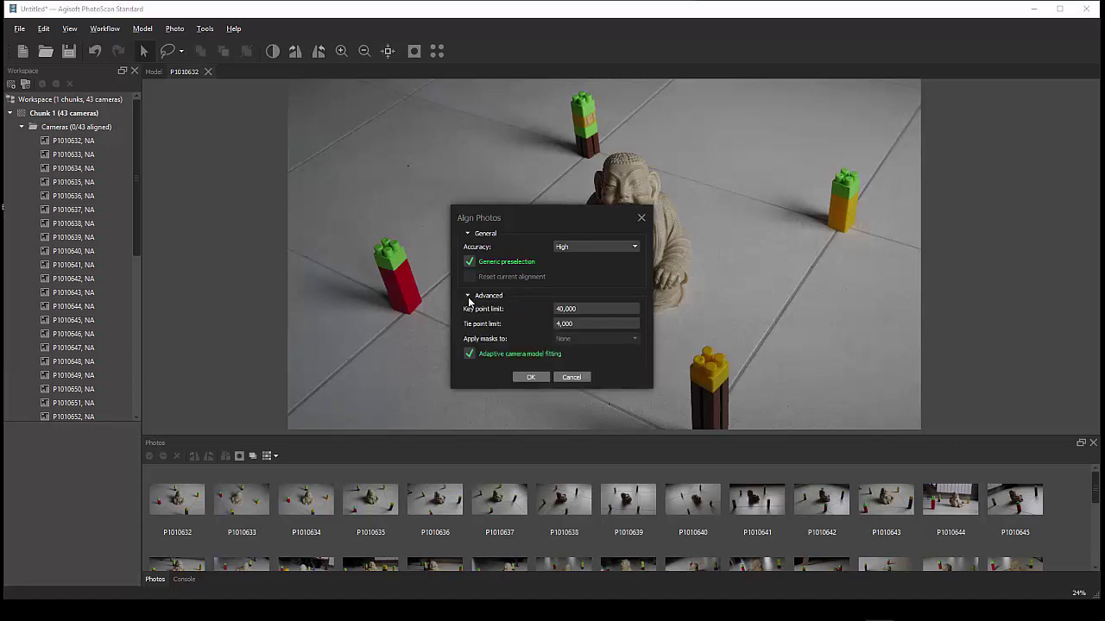
pyautogui.click(468, 298)
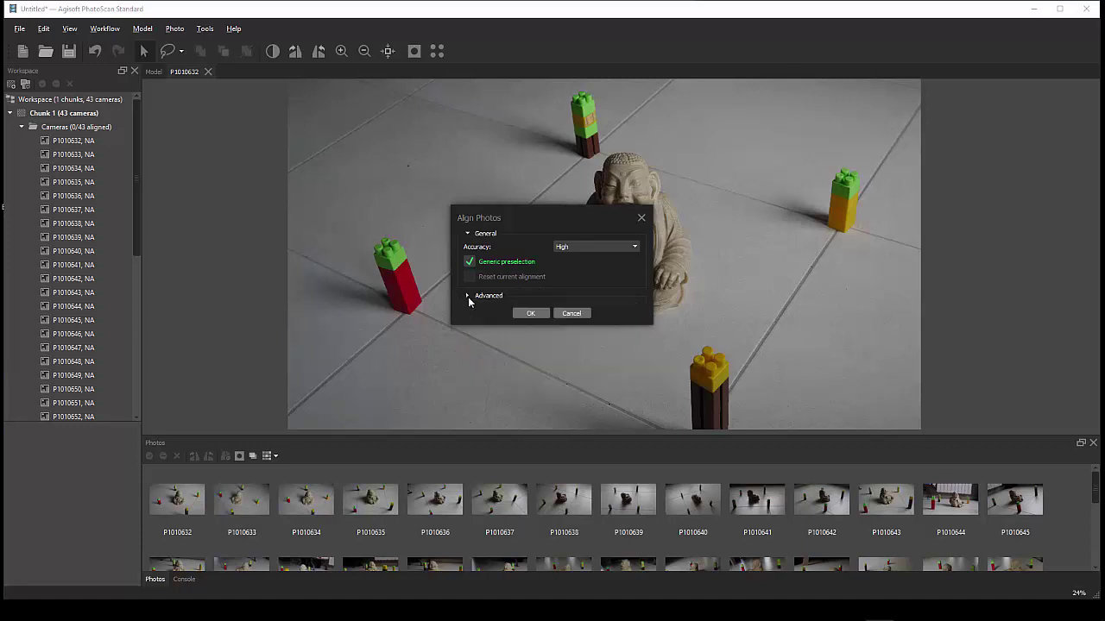
pyautogui.click(532, 315)
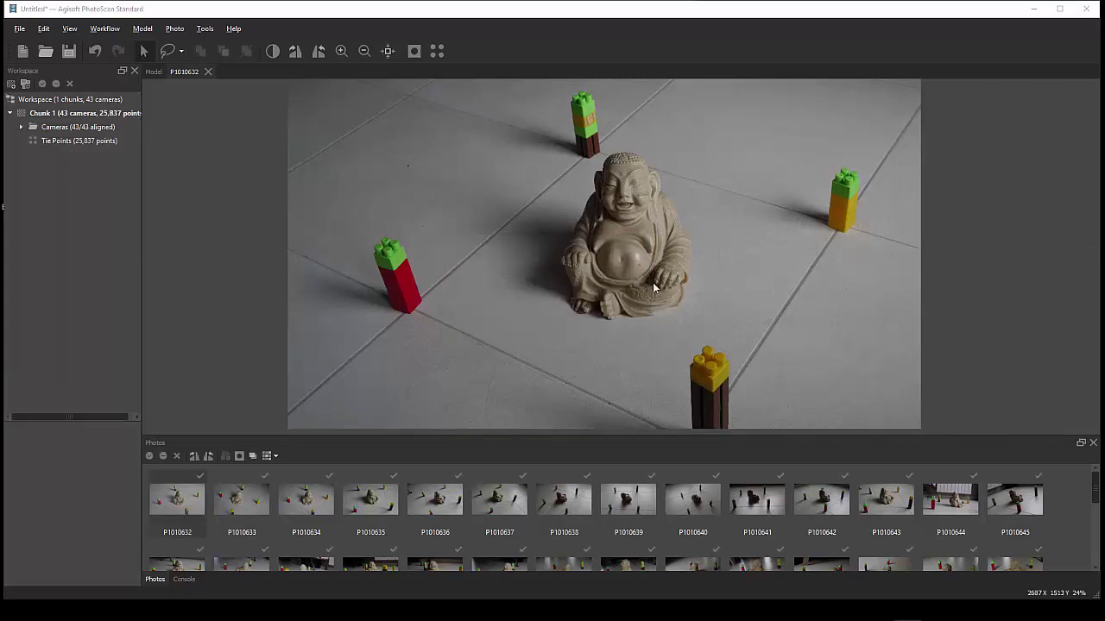
# Step: Review the alignment status of the photos in the camera list, then collapse it
pyautogui.click(22, 128)
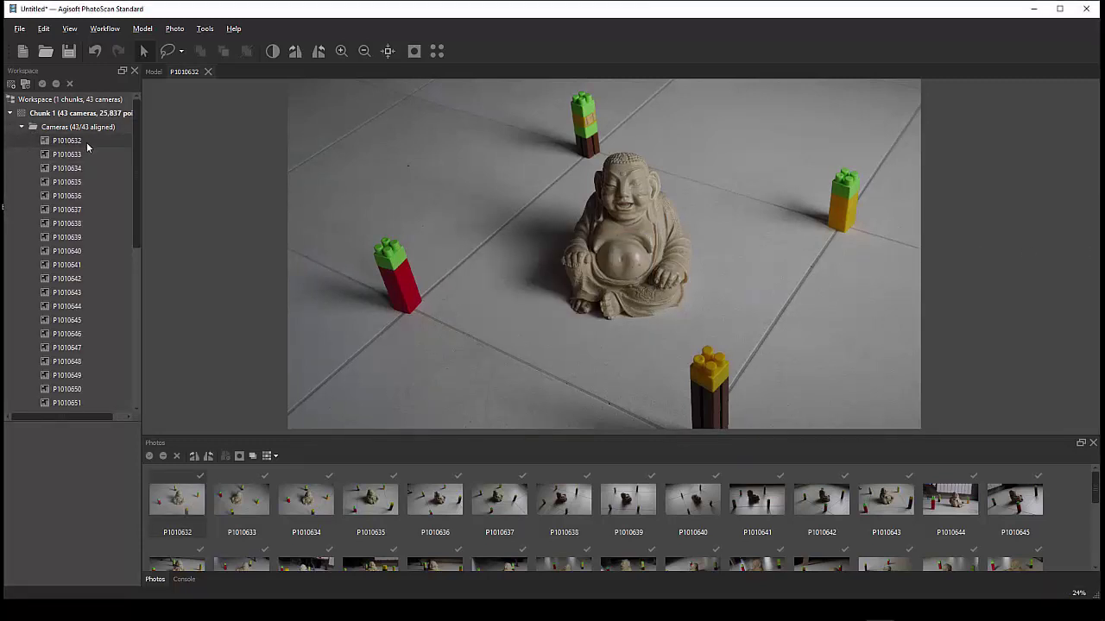
pyautogui.scroll(-2, 105, 267)
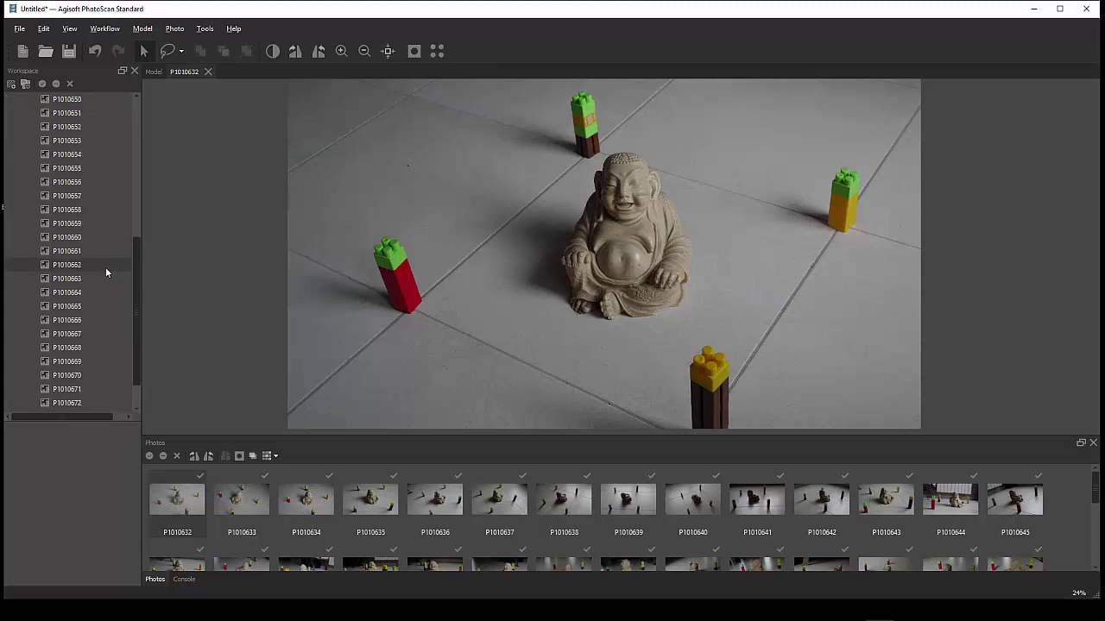
pyautogui.scroll(2, 103, 266)
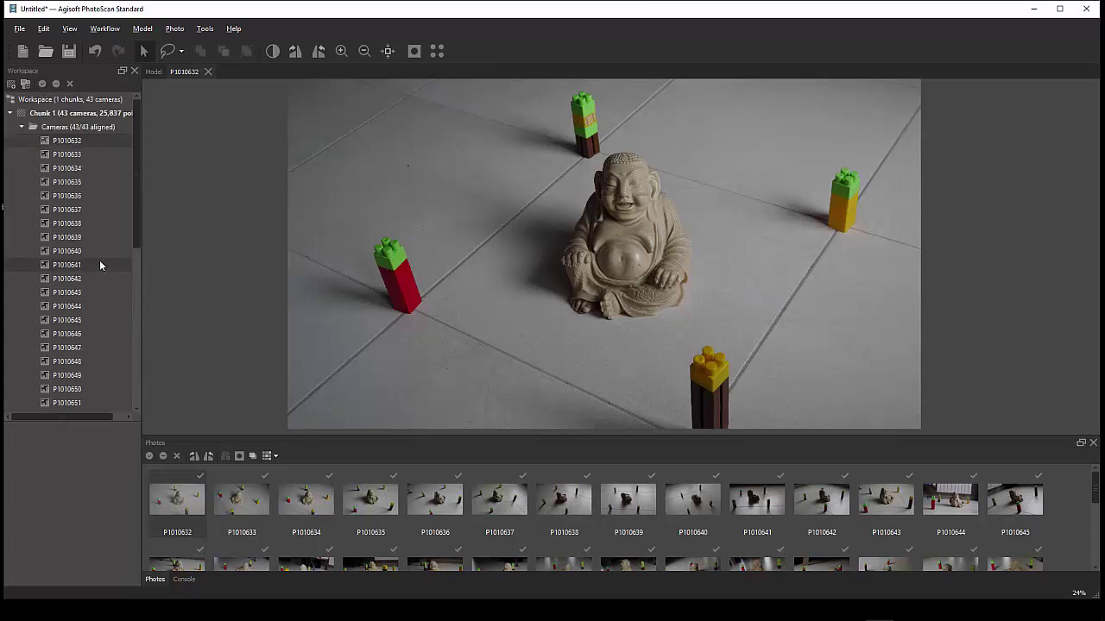
pyautogui.click(21, 127)
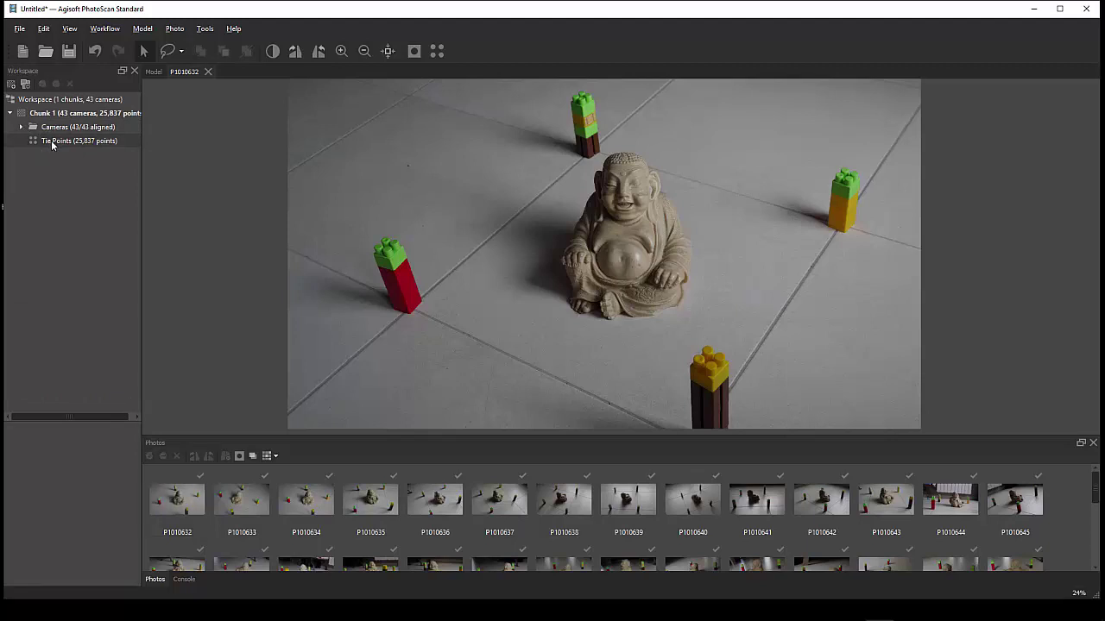
# Step: Show the tie points in the model view and examine the sparse point cloud and camera positions from several angles
pyautogui.doubleClick(54, 141)
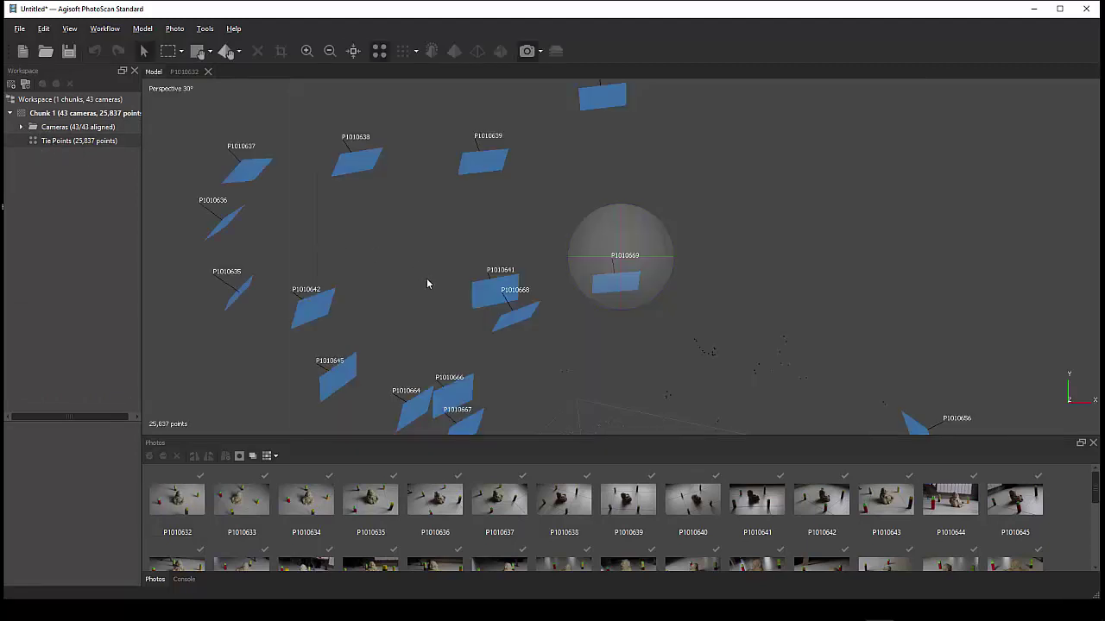
pyautogui.scroll(-10, 426, 280)
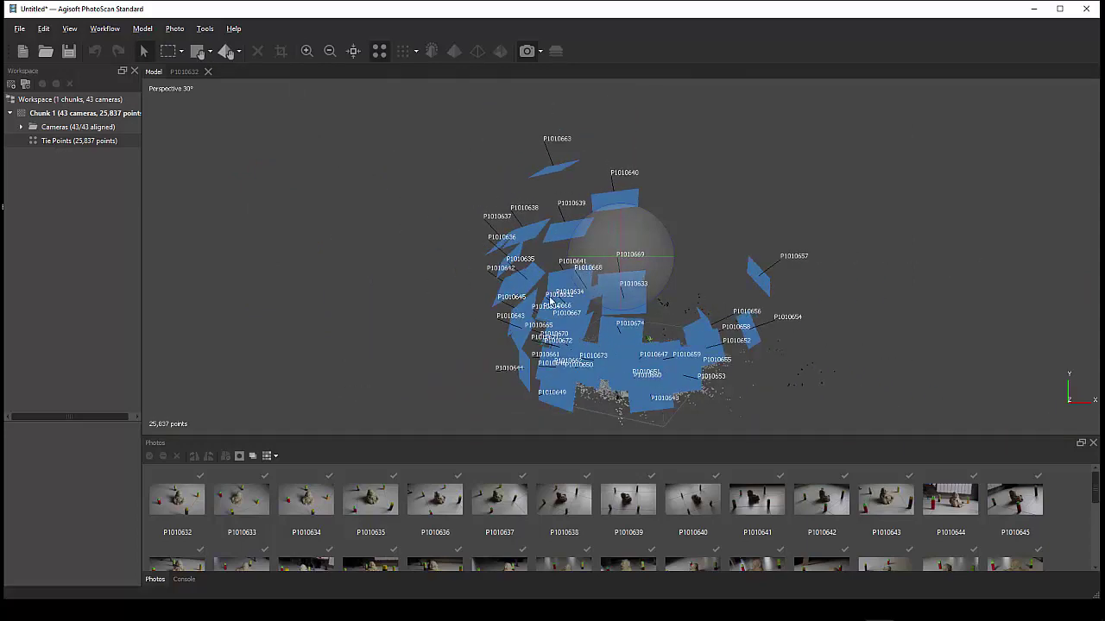
pyautogui.moveTo(549, 300); pyautogui.dragTo(632, 231)
pyautogui.scroll(5, 574, 305)
pyautogui.scroll(-5, 589, 275)
pyautogui.moveTo(639, 231); pyautogui.dragTo(653, 261)
pyautogui.moveTo(627, 205)
pyautogui.mouseDown()
pyautogui.moveTo(653, 194)
pyautogui.moveTo(648, 203)
pyautogui.mouseUp()
pyautogui.moveTo(635, 250); pyautogui.dragTo(520, 186)
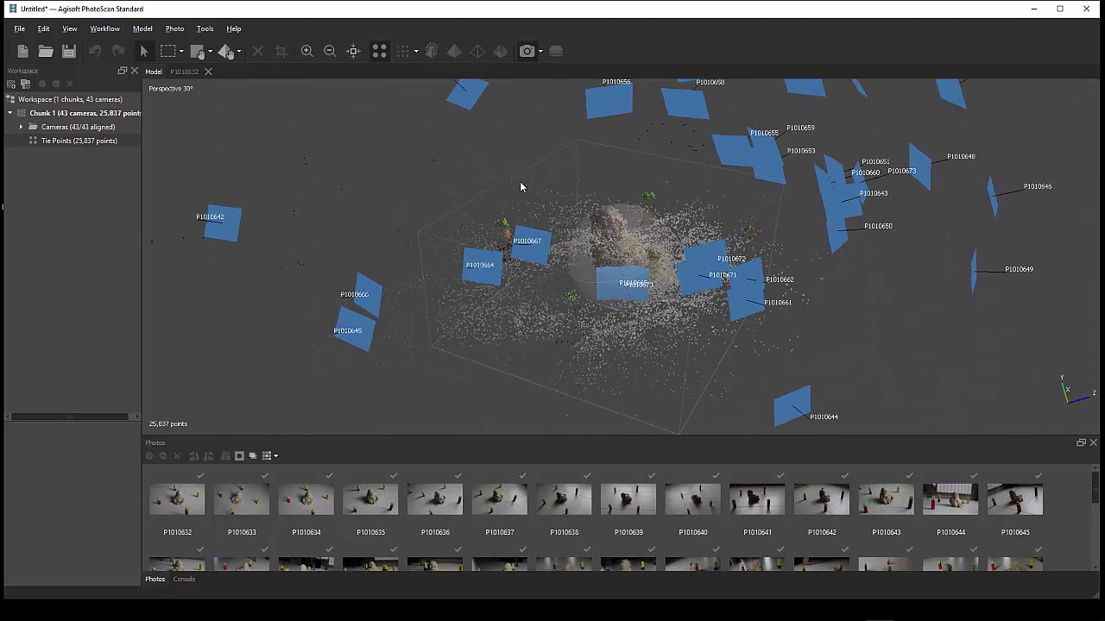
pyautogui.moveTo(639, 275); pyautogui.dragTo(730, 268)
pyautogui.moveTo(609, 311); pyautogui.dragTo(619, 338)
pyautogui.moveTo(621, 289); pyautogui.dragTo(621, 291)
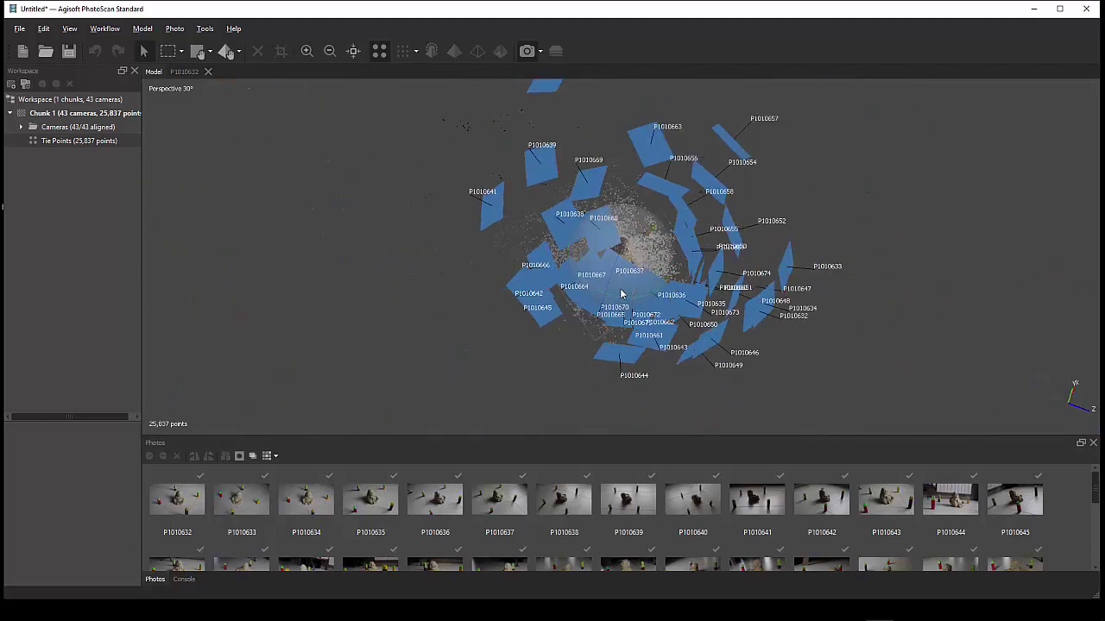